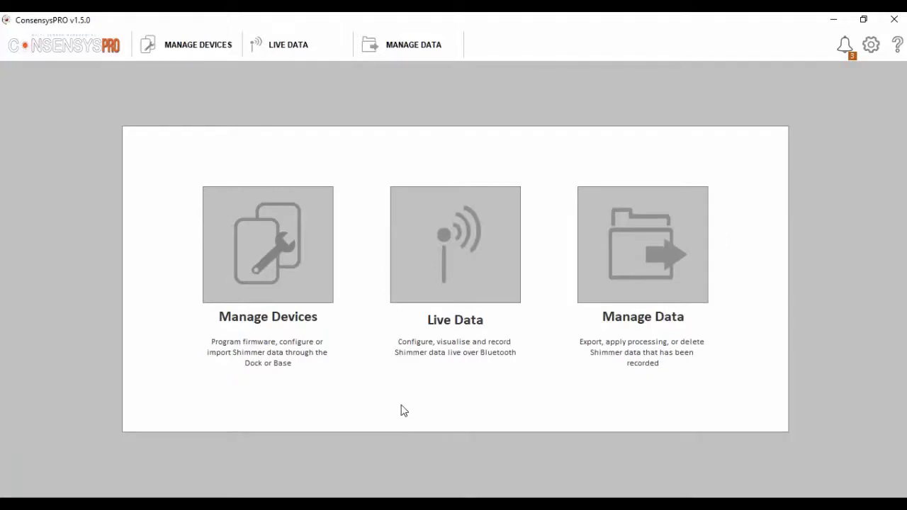
In Manage Devices, tick the GSR+ Shimmer 3BEB docked at slot Base15U.01.15
{"action": "left_click", "coordinate": [273, 266]}
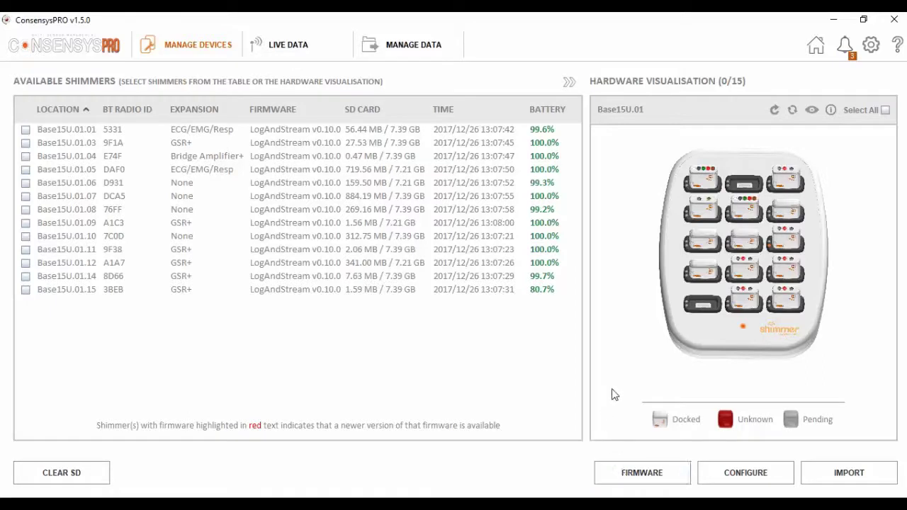
{"action": "left_click", "coordinate": [784, 301]}
Flash Shimmer 3BEB with LogAndStream_Shimmer3_v0.10.0 firmware and close the finished progress window
{"action": "left_click", "coordinate": [641, 475]}
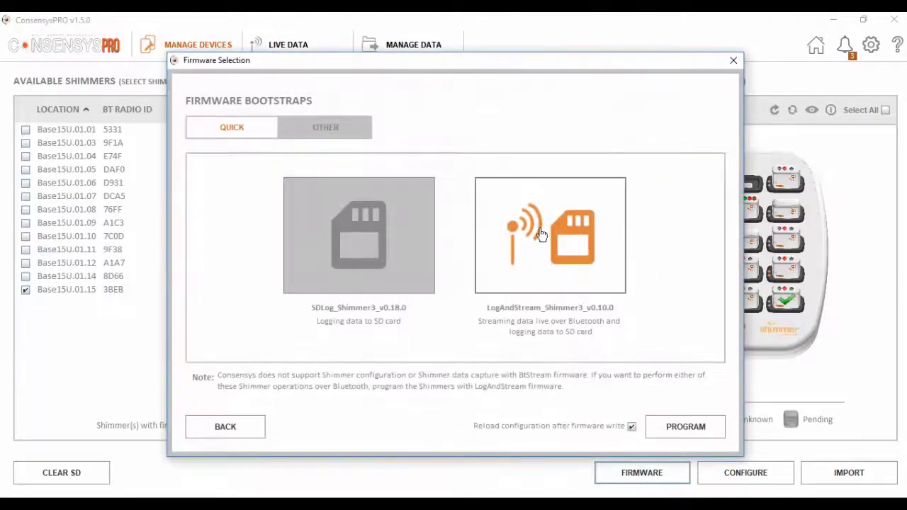
{"action": "left_click", "coordinate": [682, 432]}
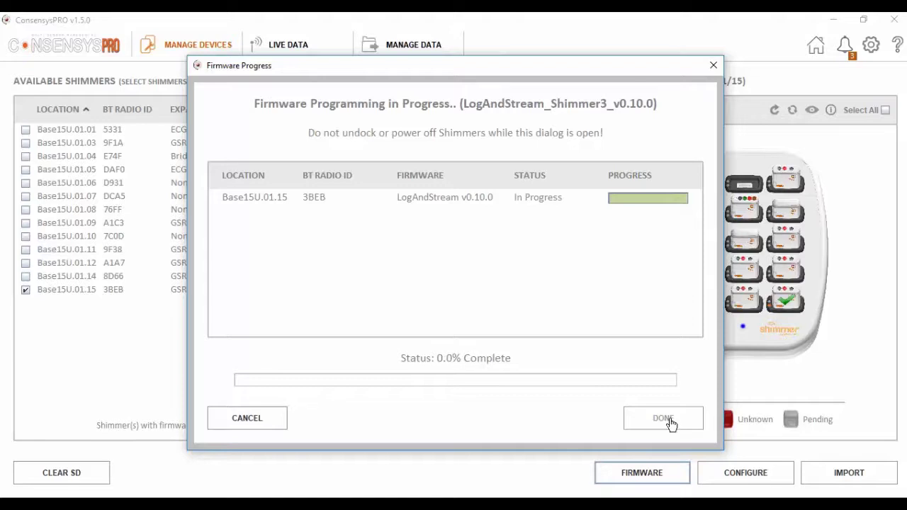
{"action": "left_click", "coordinate": [663, 420]}
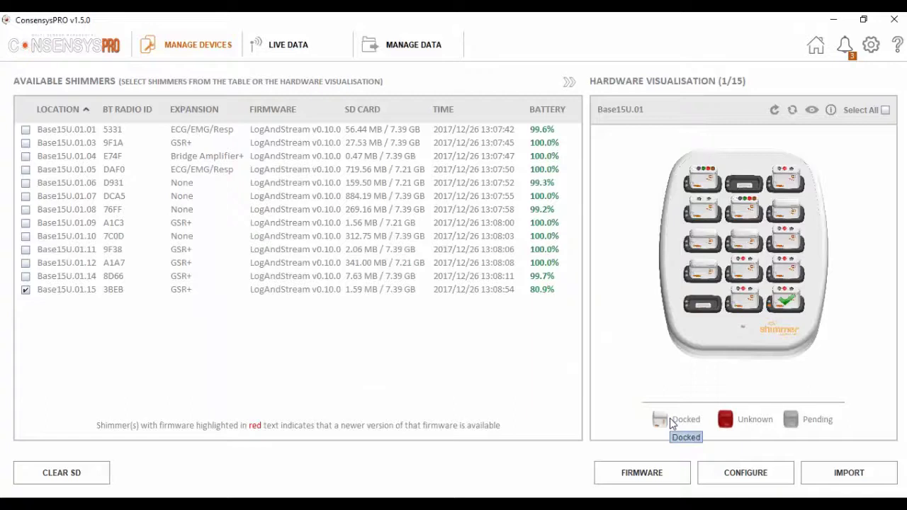
Set Shimmer_3BEB's GSRDemo trial to start and stop logging on undock/dock
{"action": "left_click", "coordinate": [754, 477]}
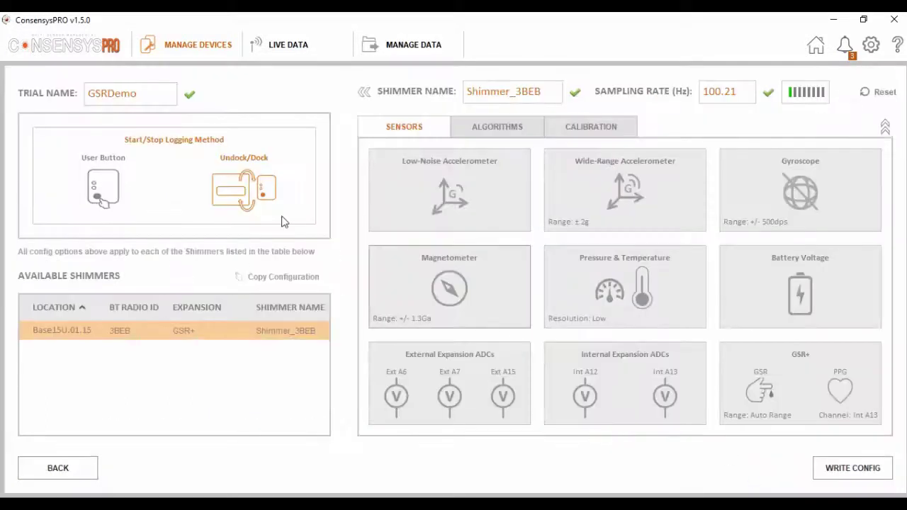
{"action": "double_click", "coordinate": [135, 98]}
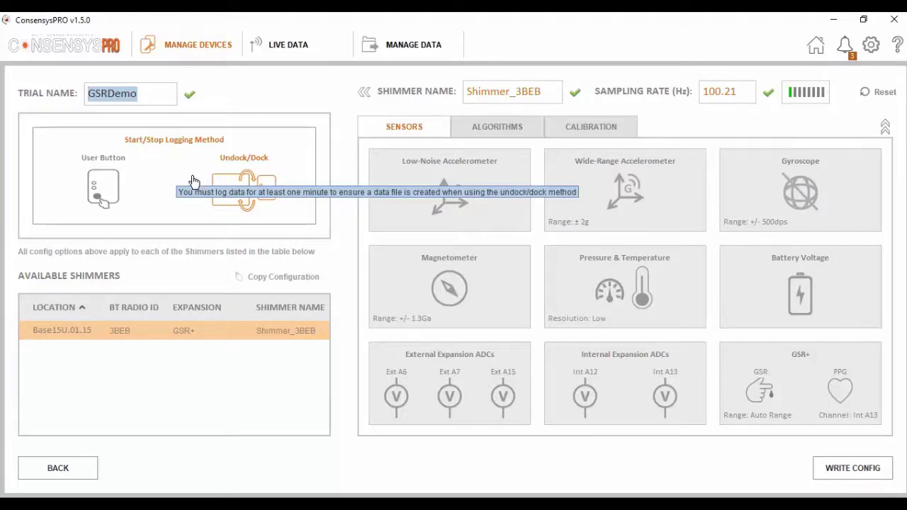
{"action": "left_click", "coordinate": [105, 188]}
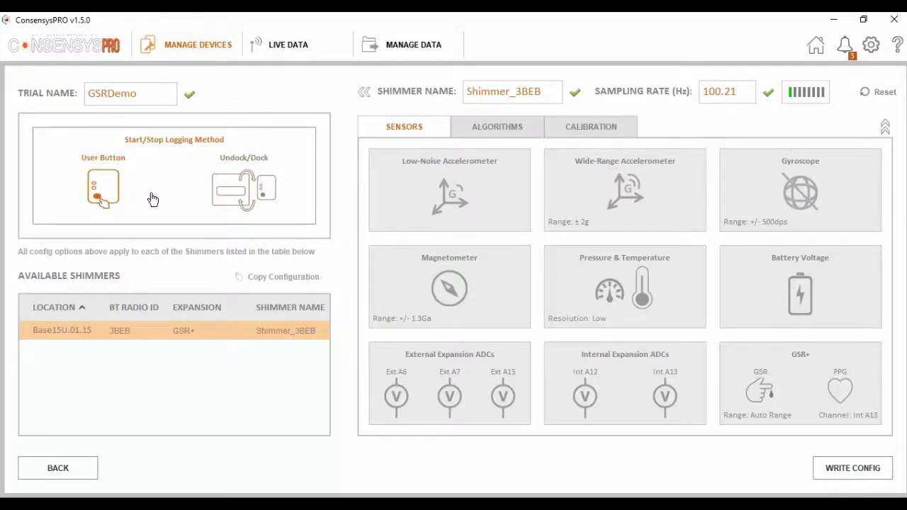
{"action": "left_click", "coordinate": [232, 193]}
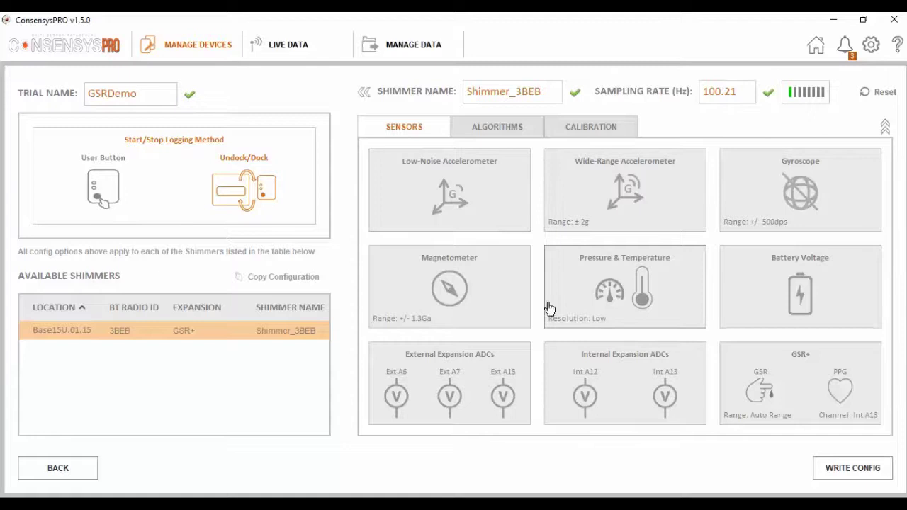
Enable Wide-Range Accelerometer, Gyroscope and GSR+ sensors, leaving Low-Noise Accelerometer off
{"action": "left_click", "coordinate": [482, 193]}
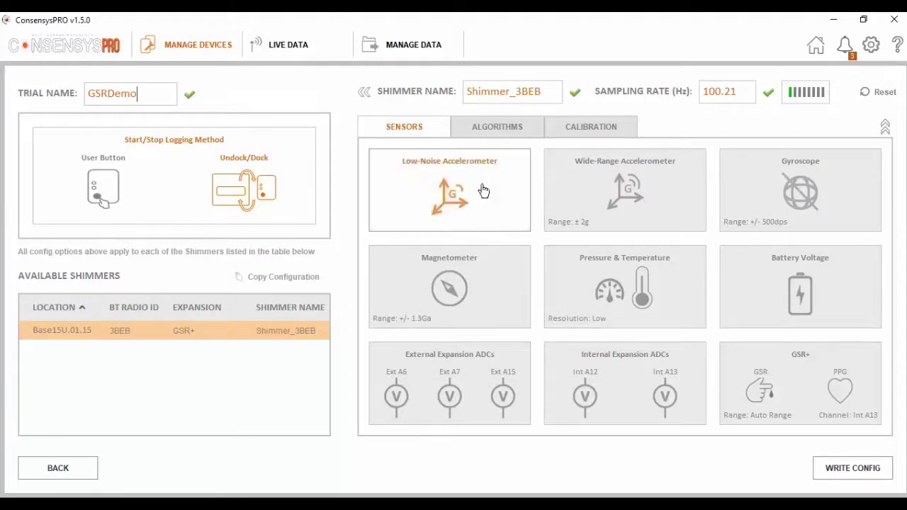
{"action": "left_click", "coordinate": [480, 194]}
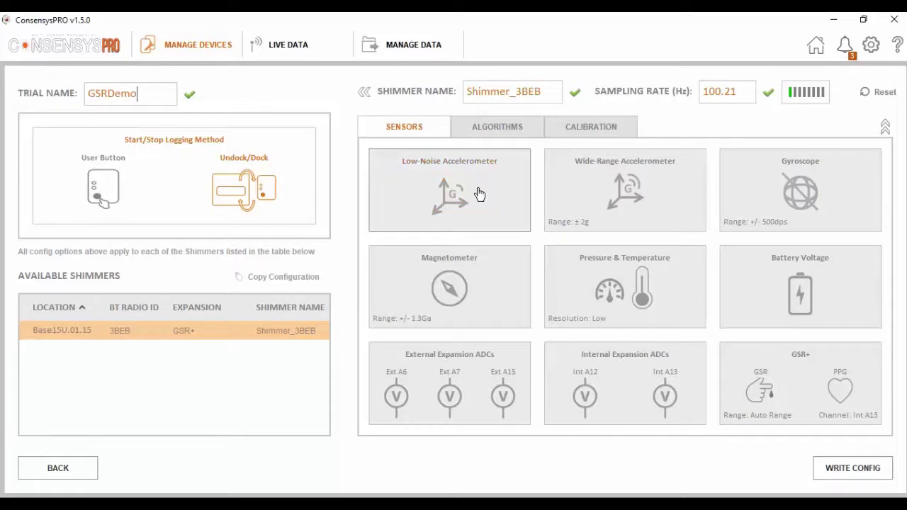
{"action": "left_click", "coordinate": [480, 194]}
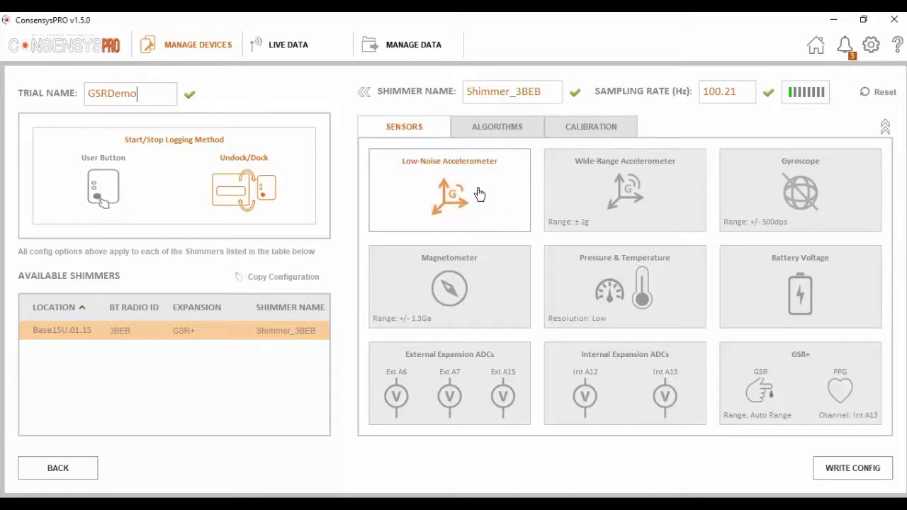
{"action": "left_click", "coordinate": [480, 193]}
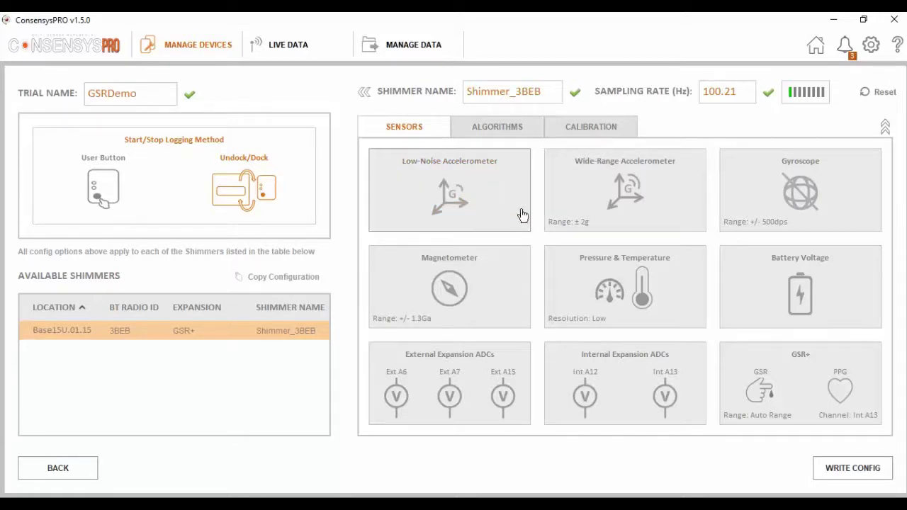
{"action": "left_click", "coordinate": [594, 194]}
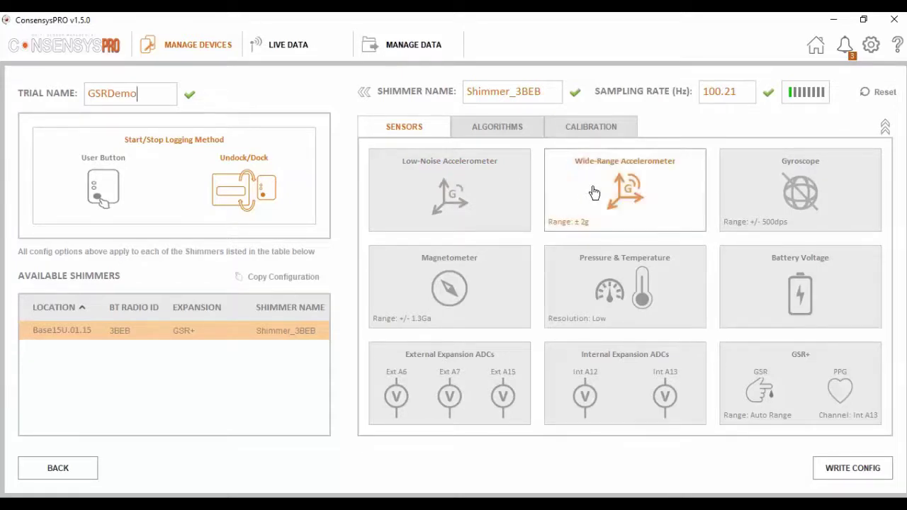
{"action": "left_click", "coordinate": [759, 200]}
{"action": "left_click", "coordinate": [758, 397]}
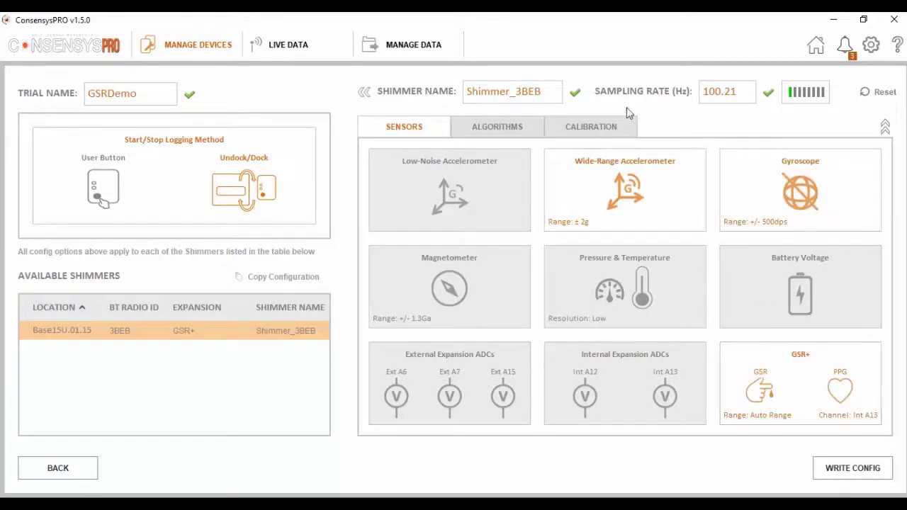
Change the sampling rate from 100.21 to 20 Hz
{"action": "left_click_drag", "start_coordinate": [744, 91], "coordinate": [678, 91]}
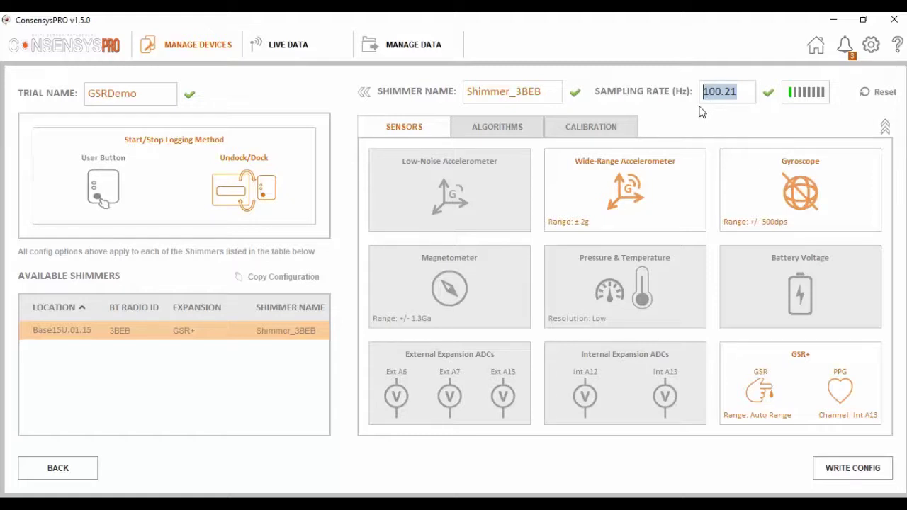
{"action": "type", "text": "2"}
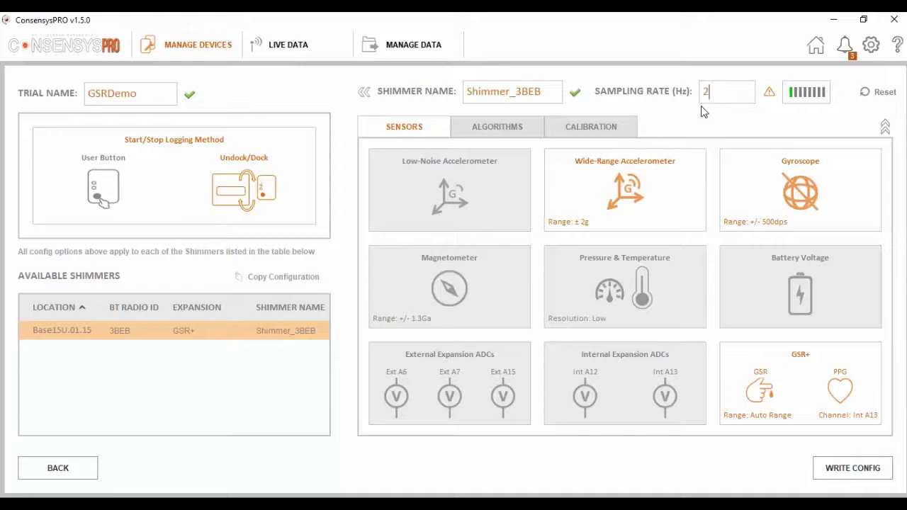
{"action": "type", "text": "0"}
{"action": "key", "text": "Return"}
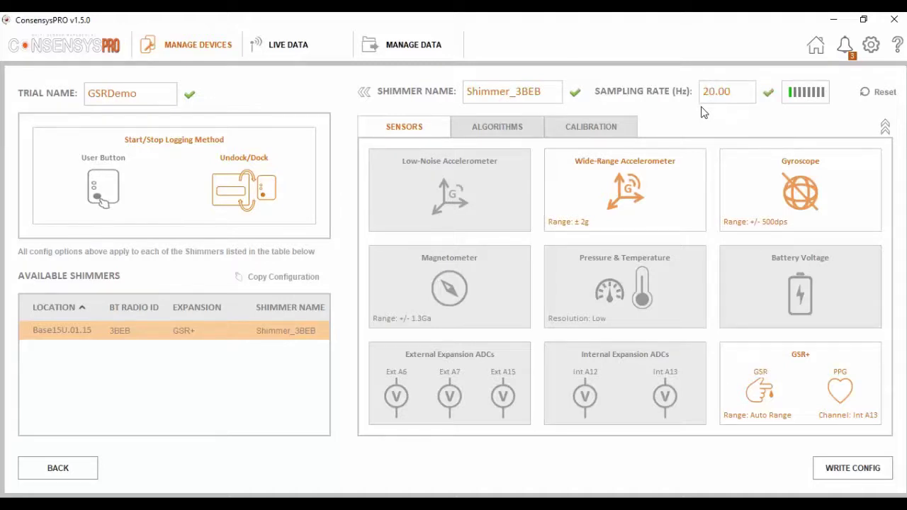
{"action": "left_click", "coordinate": [504, 132]}
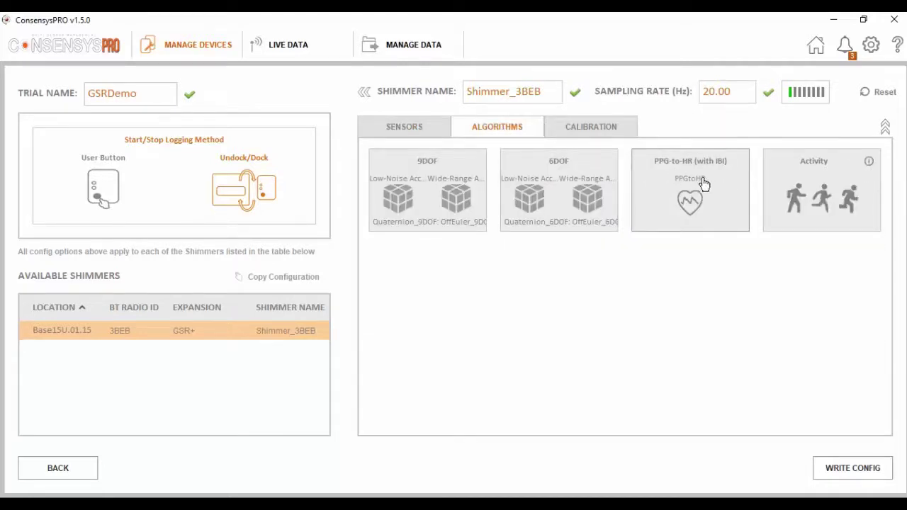
{"action": "left_click", "coordinate": [597, 132]}
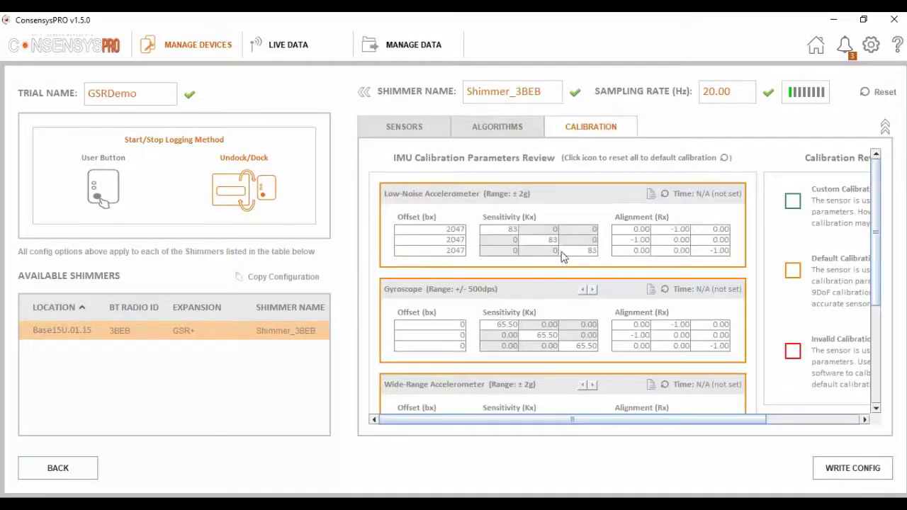
{"action": "left_click", "coordinate": [408, 127]}
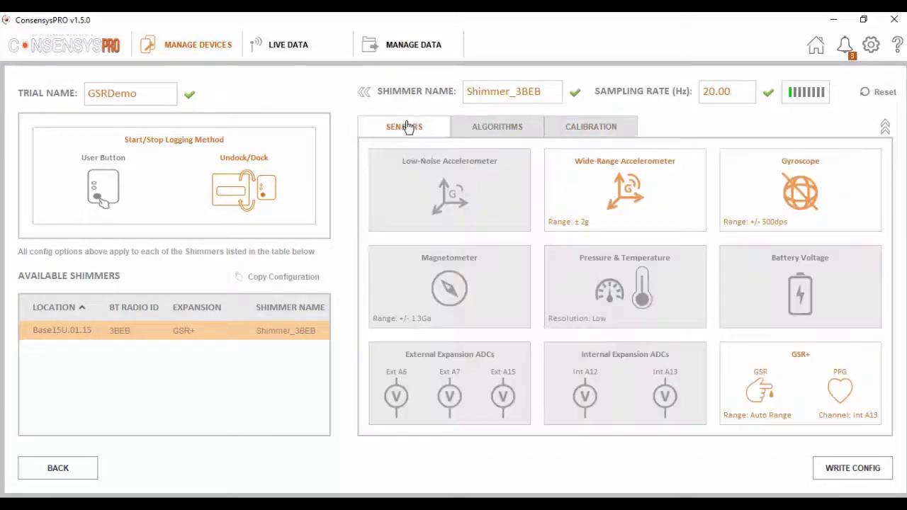
Write the GSRDemo configuration to Shimmer_3BEB and continue past the undock logging instructions
{"action": "left_click", "coordinate": [854, 469]}
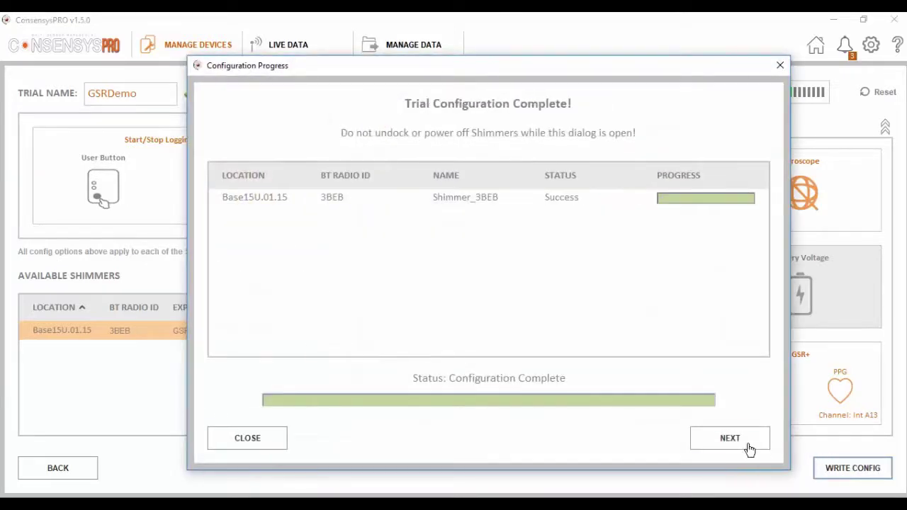
{"action": "left_click", "coordinate": [734, 447]}
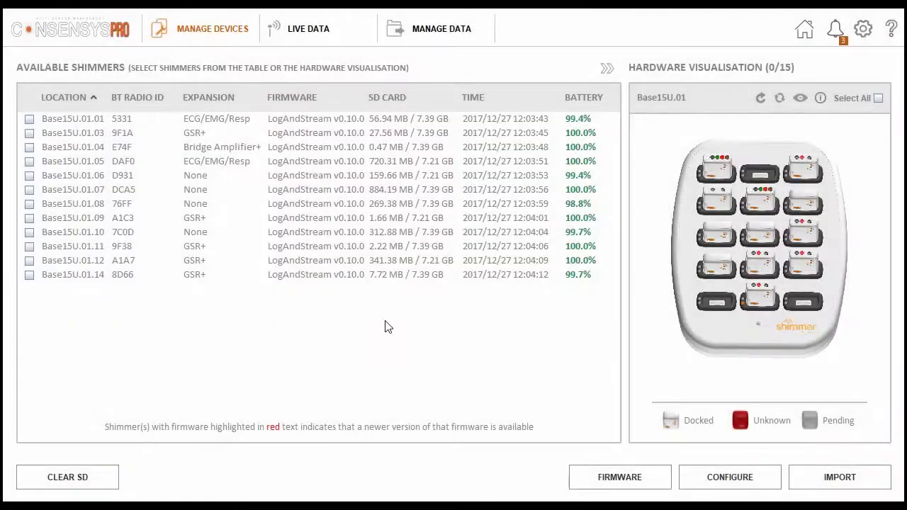
Switch to the Live Data page listing Shimmer_3BEB and Shimmer3-8D66
{"action": "left_click", "coordinate": [318, 35]}
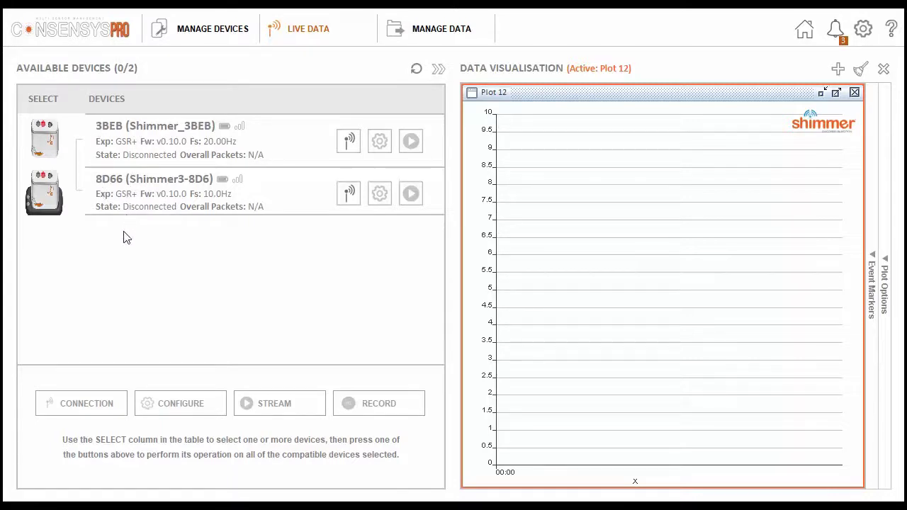
Connect Shimmer_3BEB and start streaming its data
{"action": "left_click", "coordinate": [48, 138]}
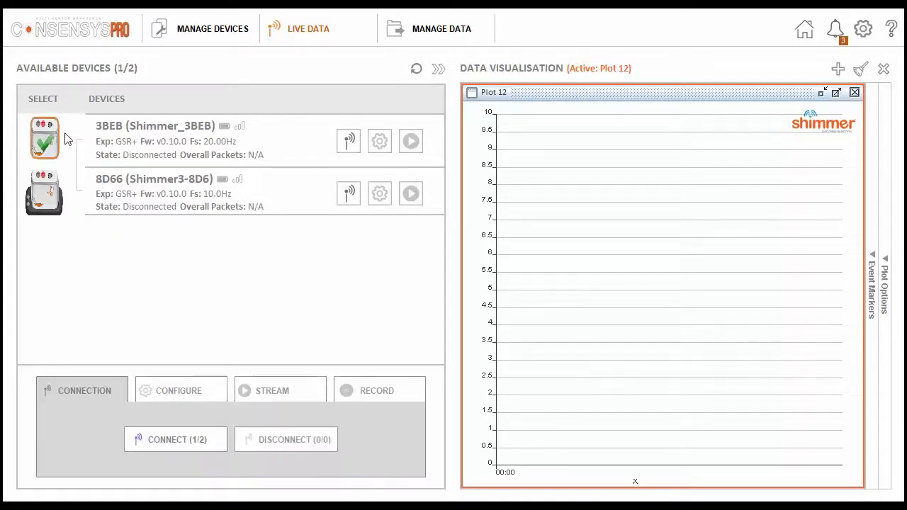
{"action": "left_click", "coordinate": [348, 141]}
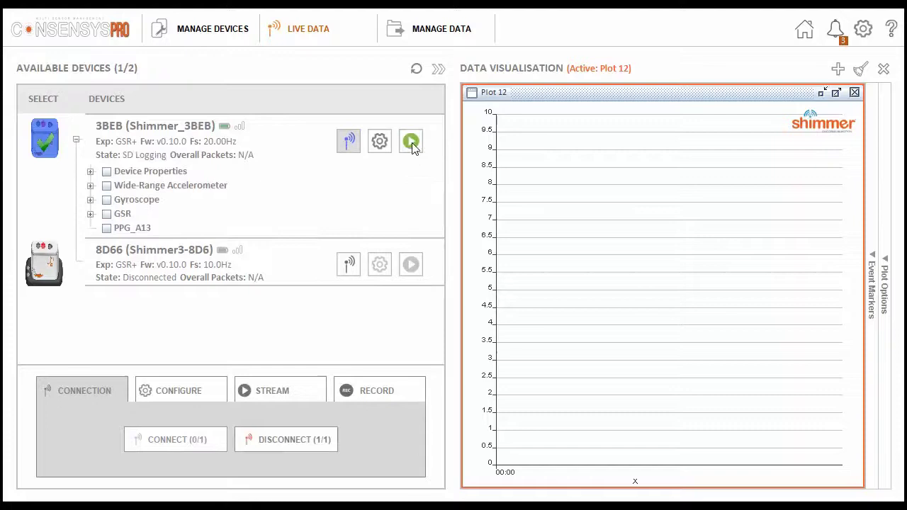
{"action": "left_click", "coordinate": [411, 142]}
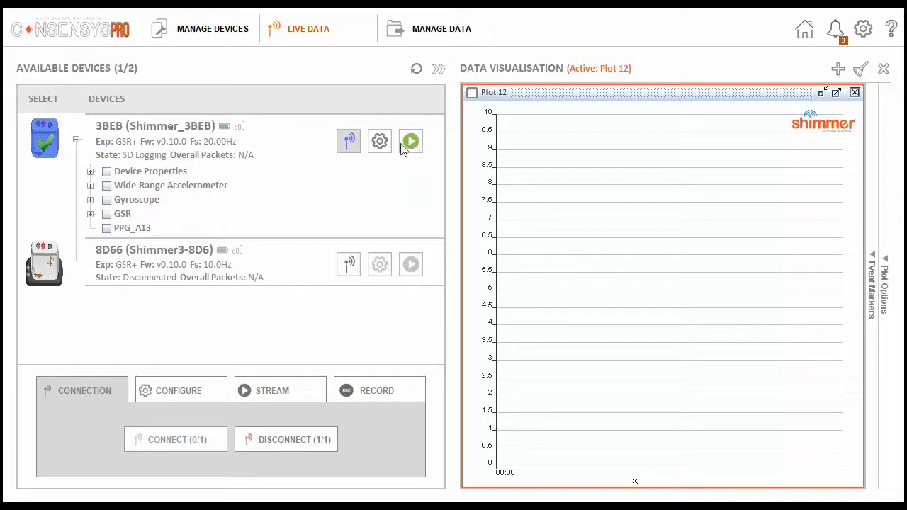
Plot the Wide-Range Accelerometer, Gyroscope and GSR signals in Plot 12
{"action": "left_click", "coordinate": [107, 185]}
{"action": "left_click", "coordinate": [106, 200]}
{"action": "left_click", "coordinate": [106, 214]}
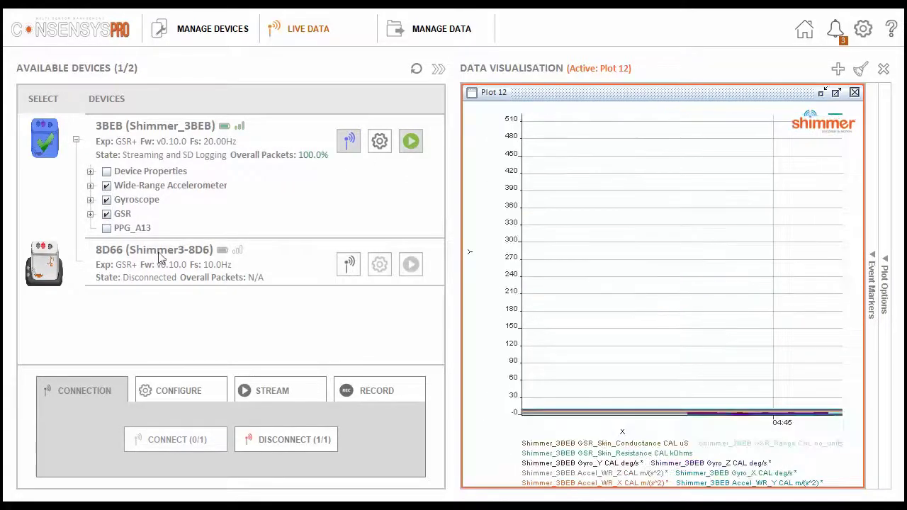
Start recording the stream to the PC and hide GSR_Skin_Resistance and GSR_Range from Plot 12
{"action": "left_click", "coordinate": [373, 395]}
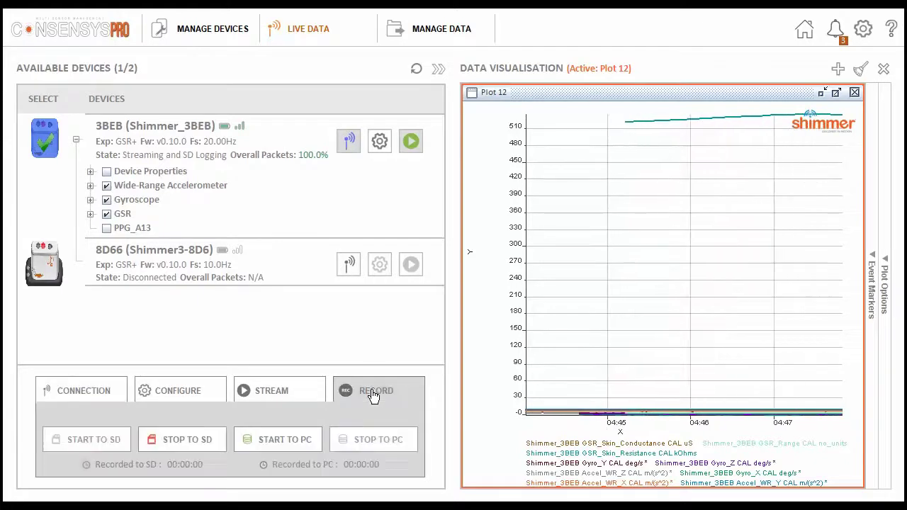
{"action": "left_click", "coordinate": [297, 436]}
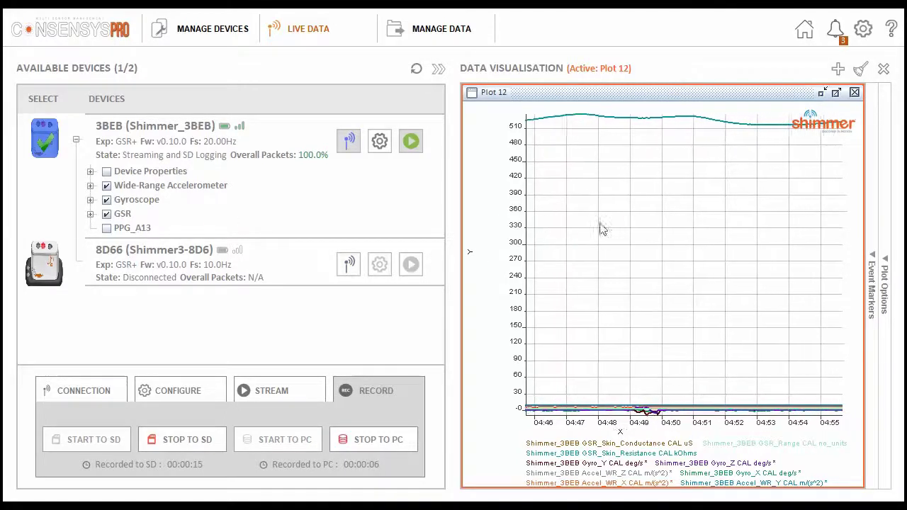
{"action": "left_click", "coordinate": [90, 214]}
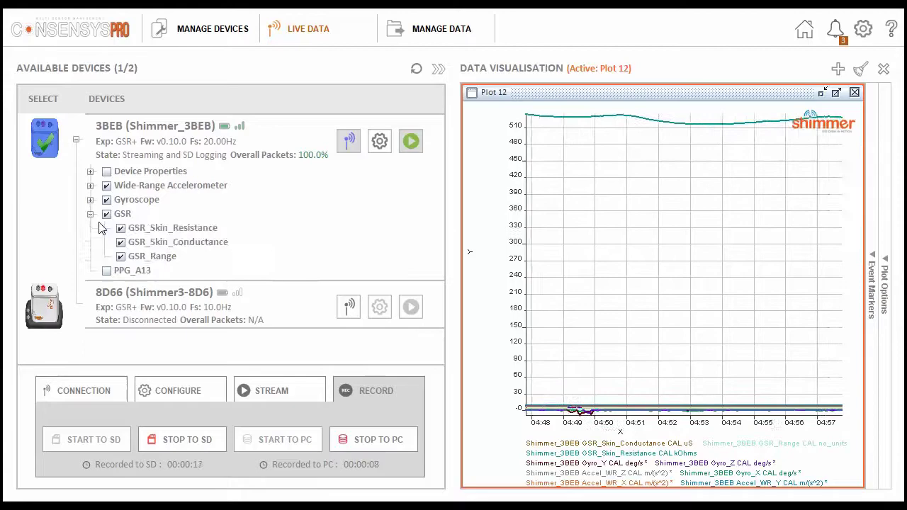
{"action": "left_click", "coordinate": [121, 227]}
{"action": "left_click", "coordinate": [120, 256]}
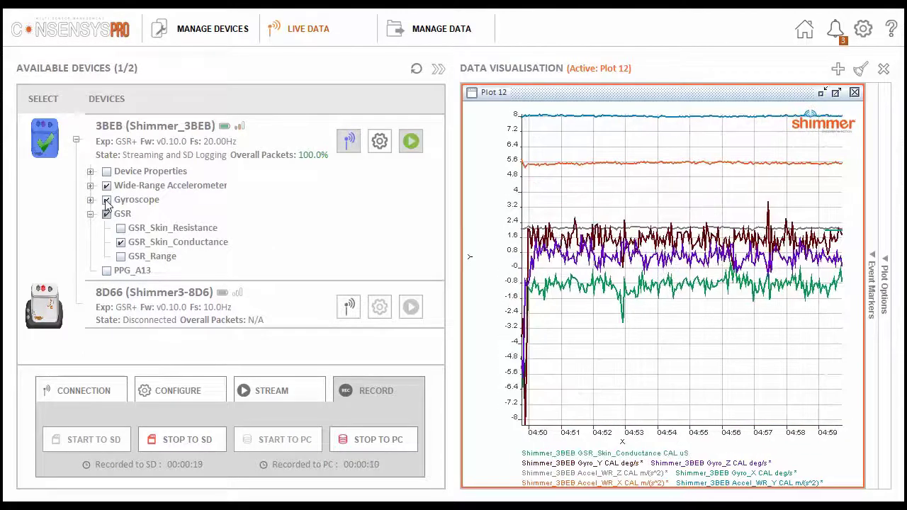
Remove the gyroscope and accelerometer traces, then show PPG_A13 in a new Plot 13
{"action": "left_click", "coordinate": [106, 200]}
{"action": "left_click", "coordinate": [107, 186]}
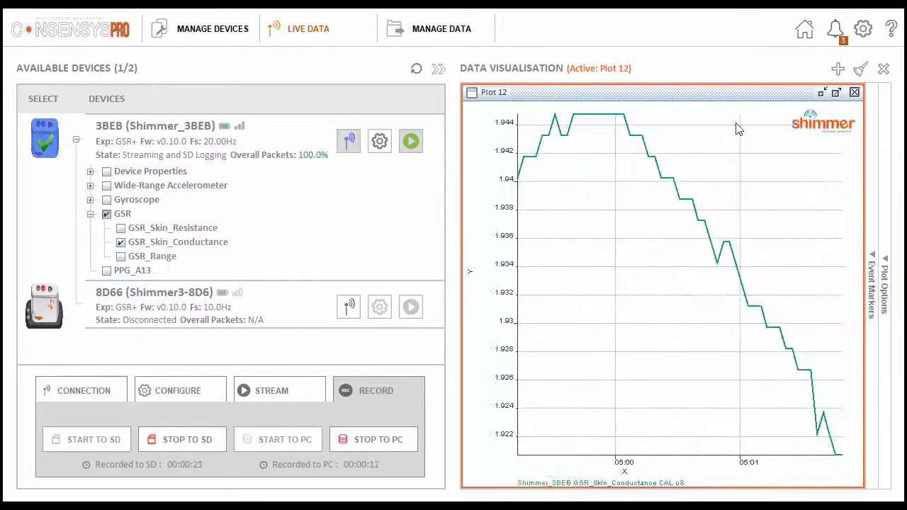
{"action": "left_click", "coordinate": [837, 68]}
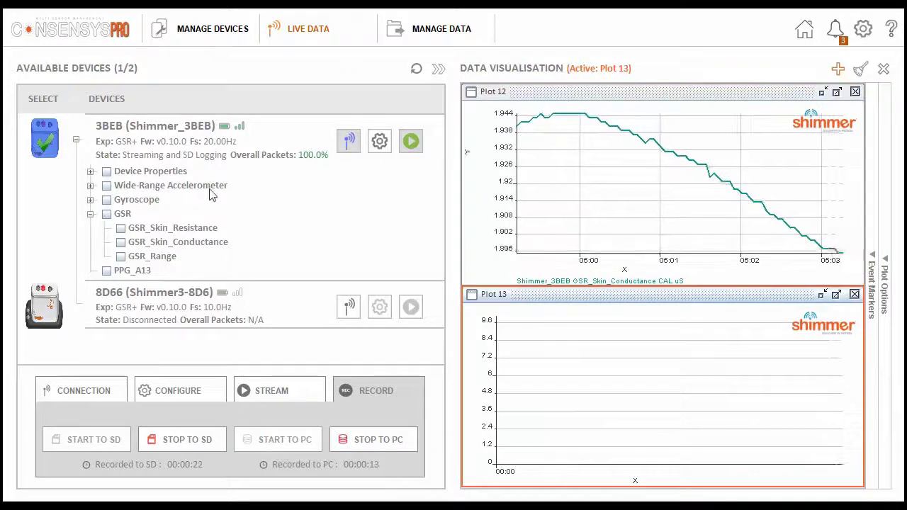
{"action": "left_click", "coordinate": [107, 270]}
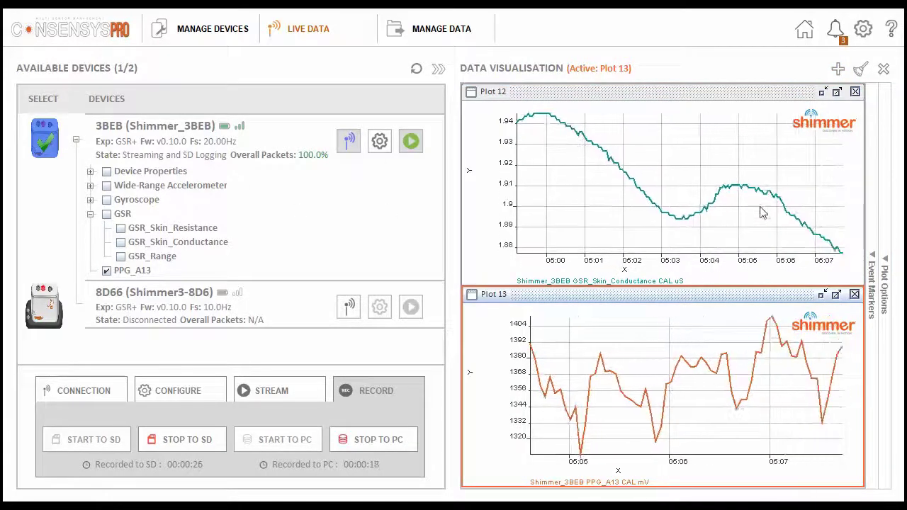
Check the shared plot settings under Plot Options, then close the PPG Plot 13
{"action": "left_click", "coordinate": [885, 210]}
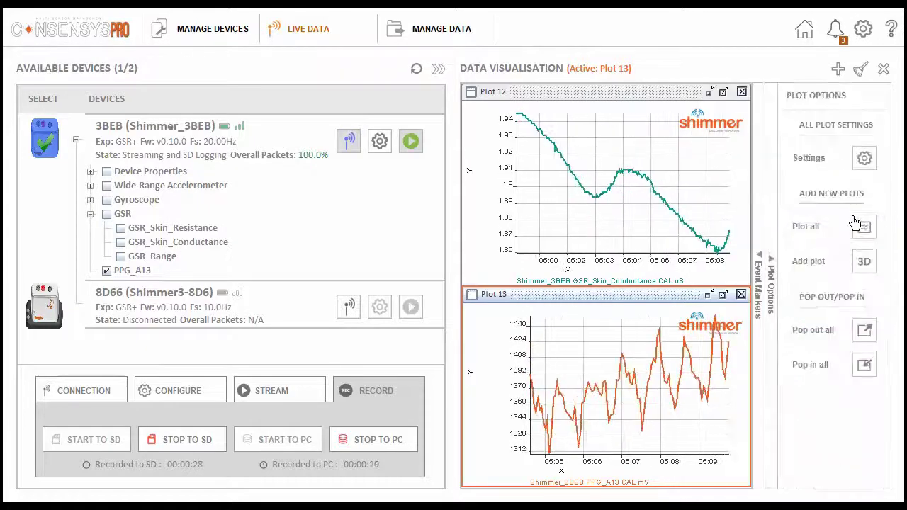
{"action": "left_click", "coordinate": [864, 162]}
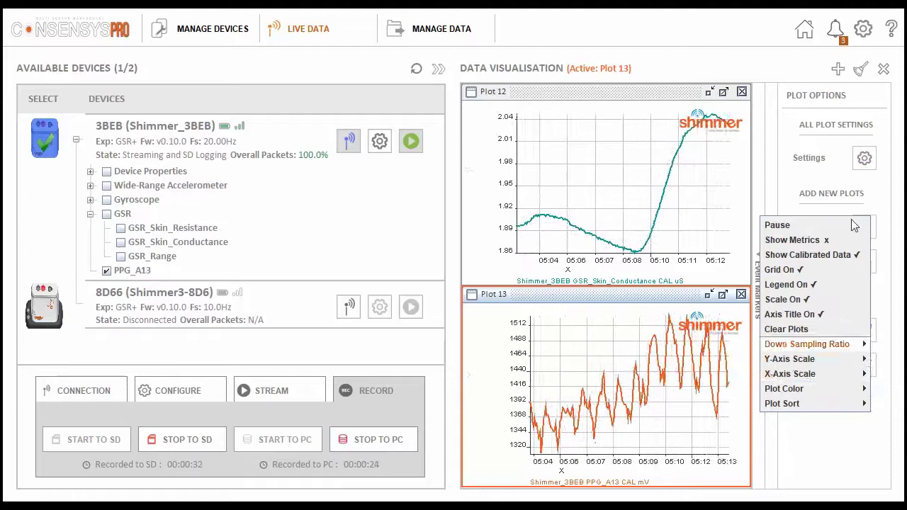
{"action": "left_click", "coordinate": [774, 167]}
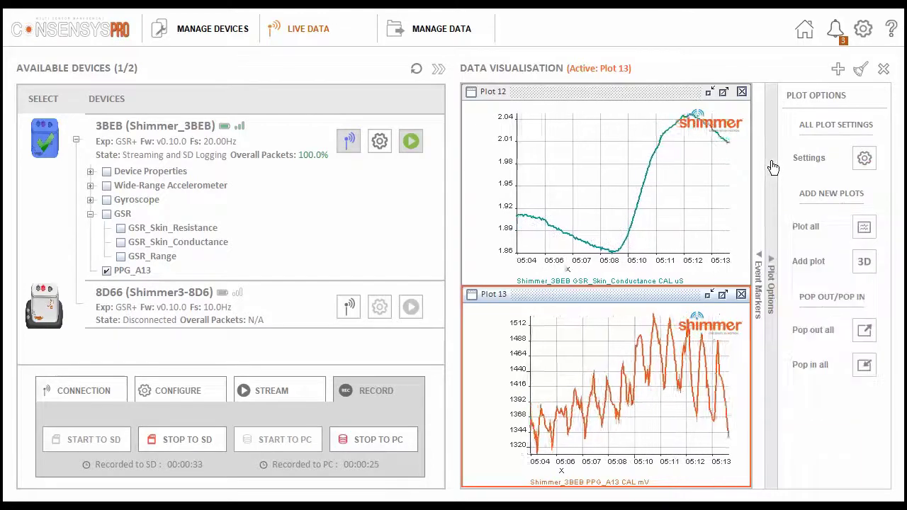
{"action": "left_click", "coordinate": [765, 301]}
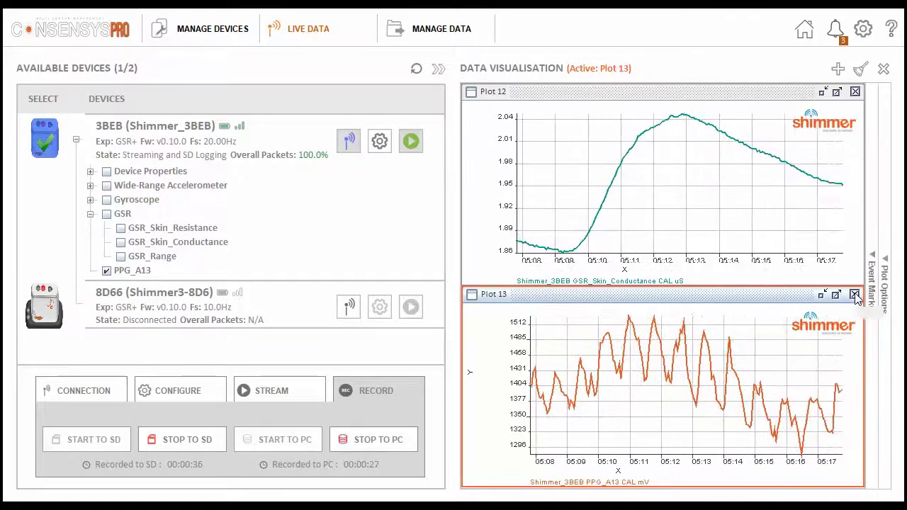
{"action": "left_click", "coordinate": [856, 294]}
Add three pulse event markers and two on/off toggle markers during the recording
{"action": "left_click", "coordinate": [873, 287]}
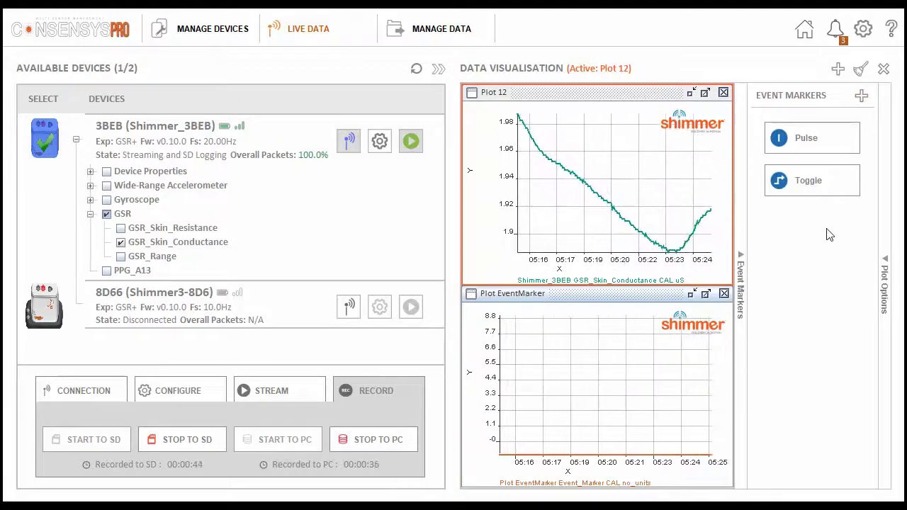
{"action": "left_click", "coordinate": [827, 140]}
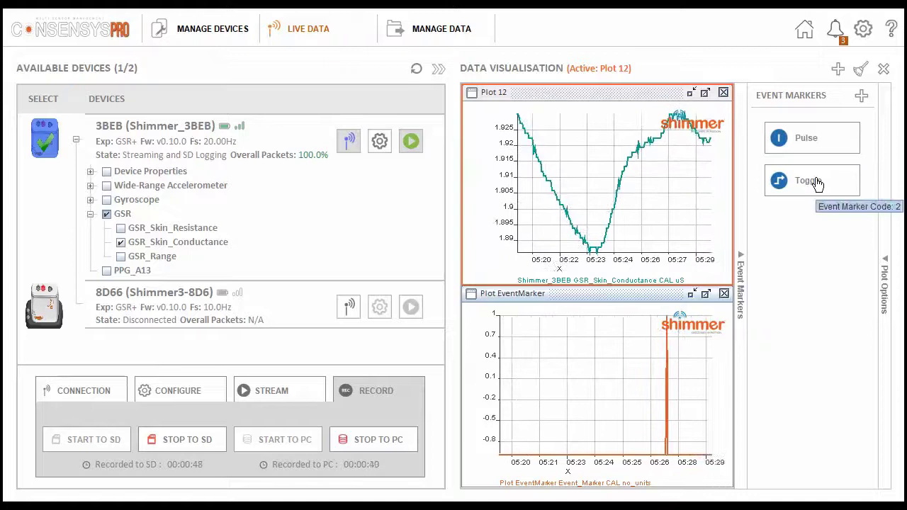
{"action": "left_click", "coordinate": [807, 186]}
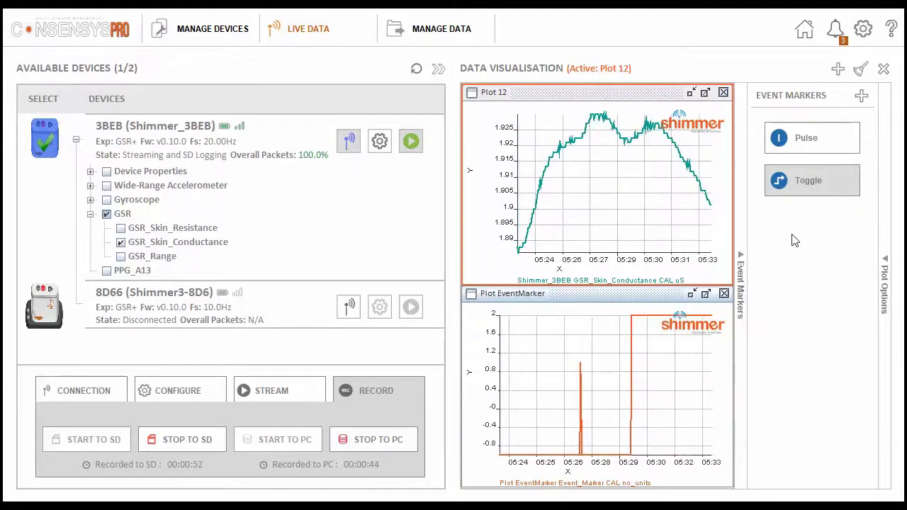
{"action": "left_click", "coordinate": [815, 182]}
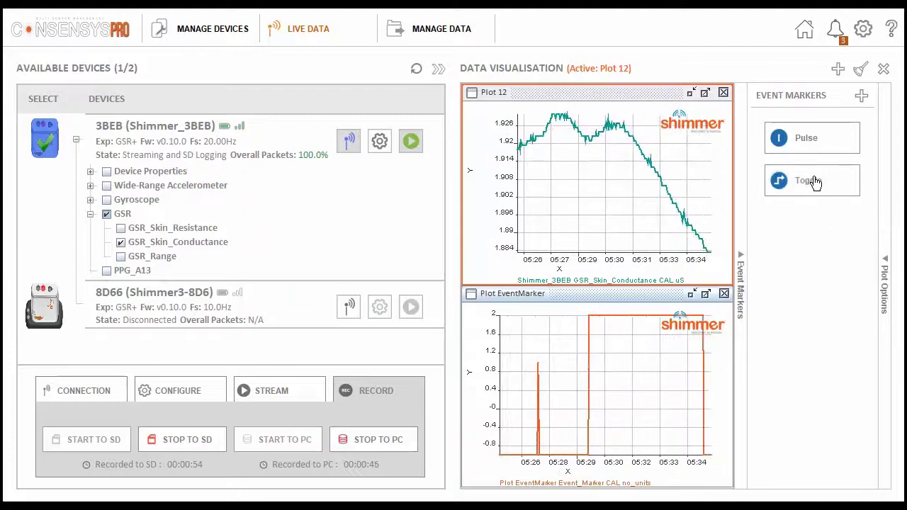
{"action": "left_click", "coordinate": [809, 140]}
{"action": "left_click", "coordinate": [809, 140]}
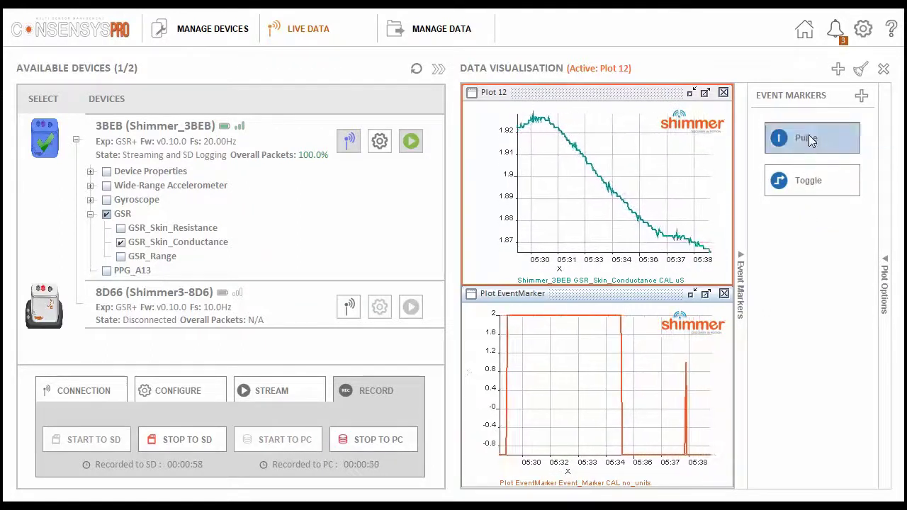
{"action": "left_click", "coordinate": [812, 183]}
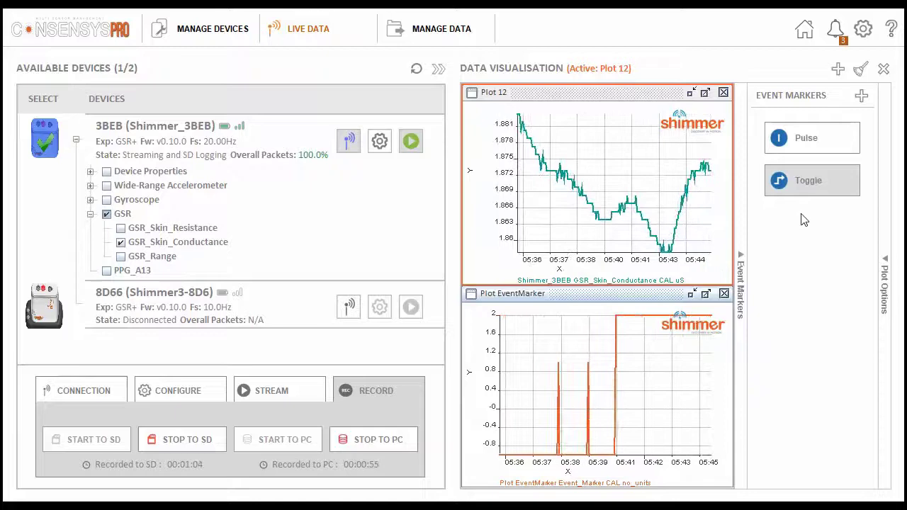
{"action": "left_click", "coordinate": [810, 184]}
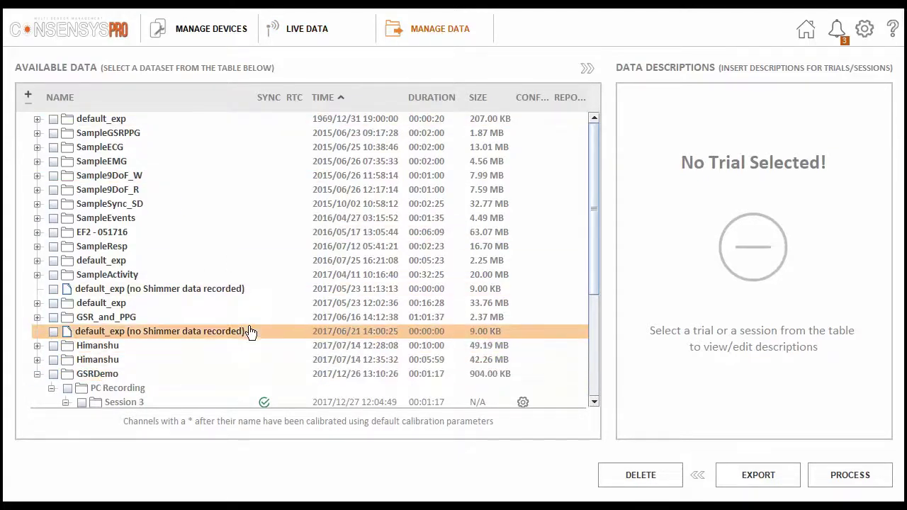
Return to Manage Devices to see 3BEB re-docked at Base15U.01.15 with 1.44 MB used
{"action": "scroll", "coordinate": [245, 326], "scroll_direction": "down", "scroll_amount": 4}
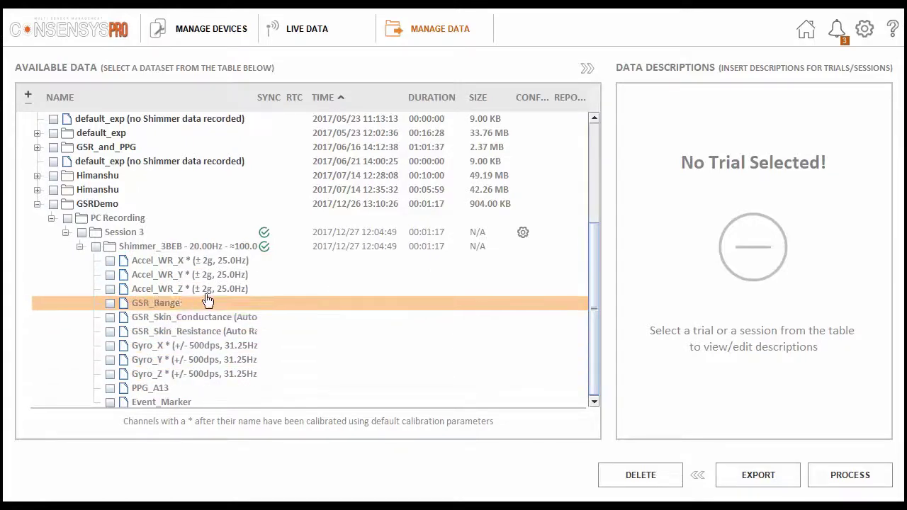
{"action": "left_click", "coordinate": [234, 32]}
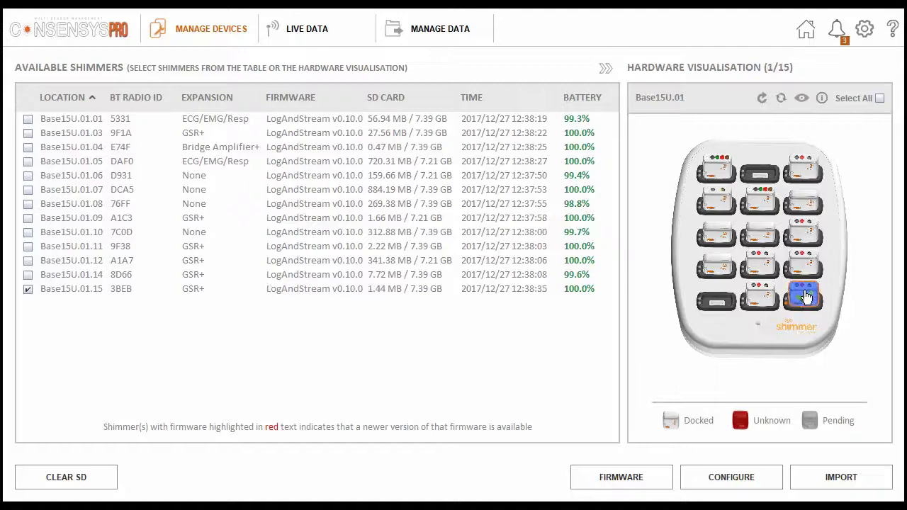
Scan the SD card of docked GSR+ unit Base15U.01.15 (3BEB) for import
{"action": "left_click", "coordinate": [832, 475]}
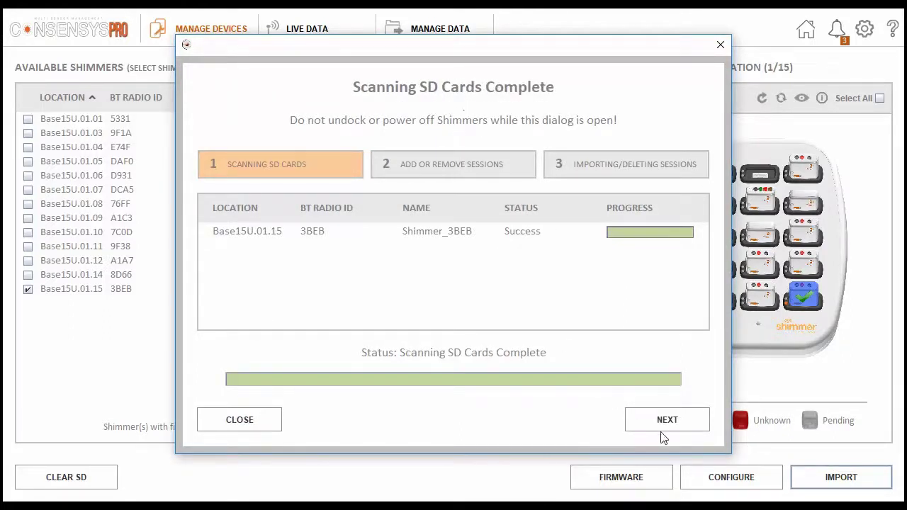
Move the GSRDemo trials into a new session and import it (901.22 KB) from Shimmer_3BEB
{"action": "left_click", "coordinate": [663, 427]}
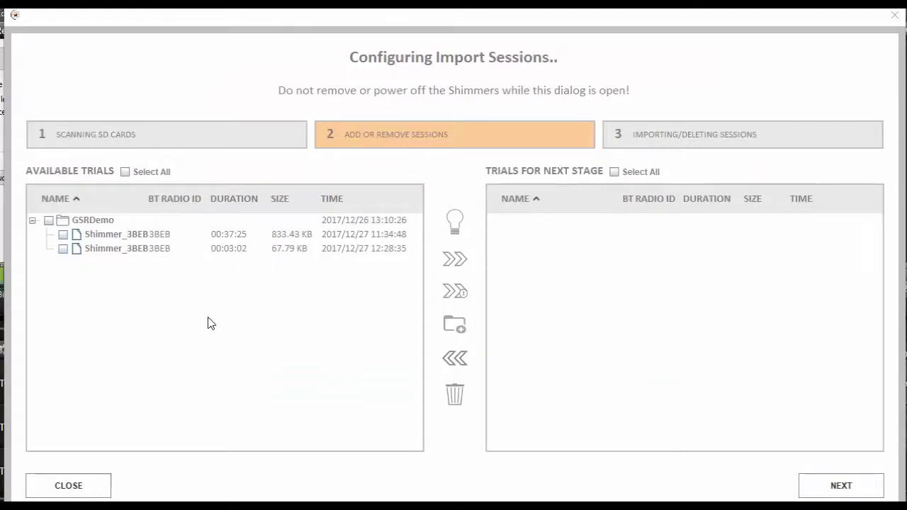
{"action": "left_click", "coordinate": [48, 221]}
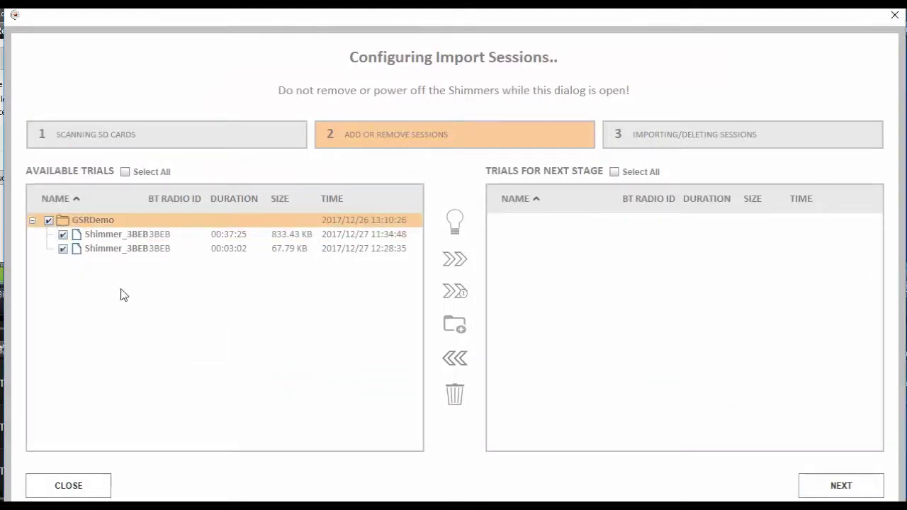
{"action": "left_click", "coordinate": [457, 260]}
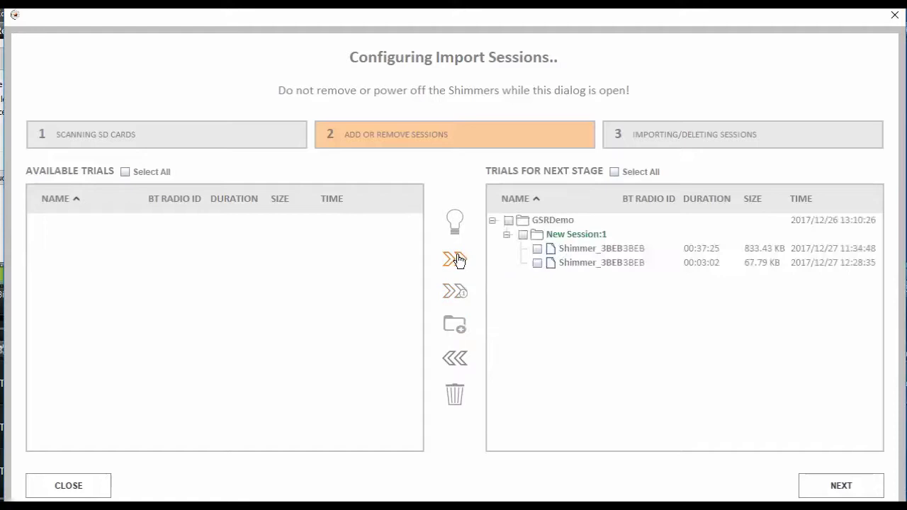
{"action": "left_click", "coordinate": [509, 221]}
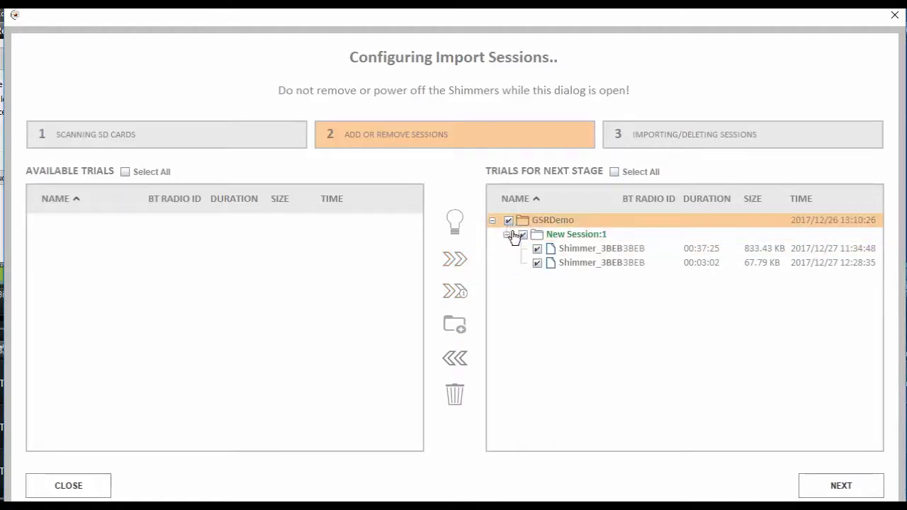
{"action": "left_click", "coordinate": [843, 486]}
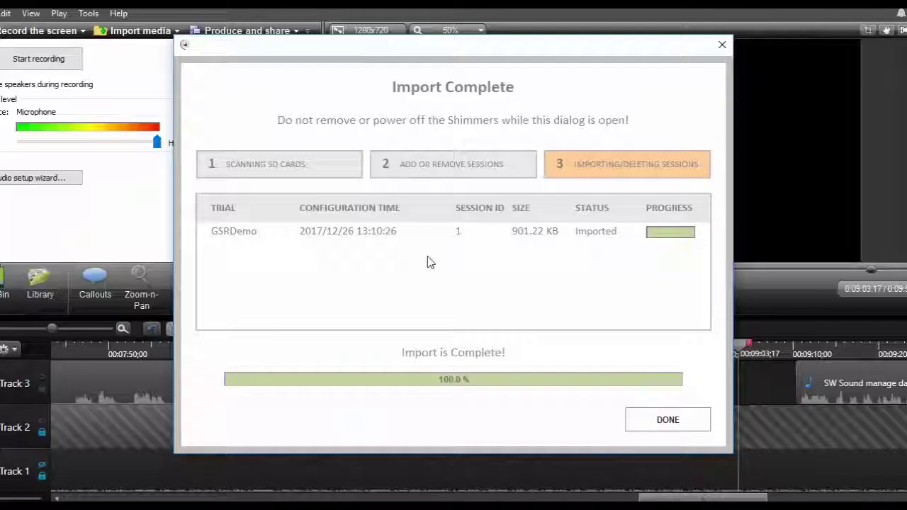
Collapse PC Recording and reveal export options: .csv, tab delimiter, Unix timestamps, calibrated data
{"action": "left_click", "coordinate": [678, 424]}
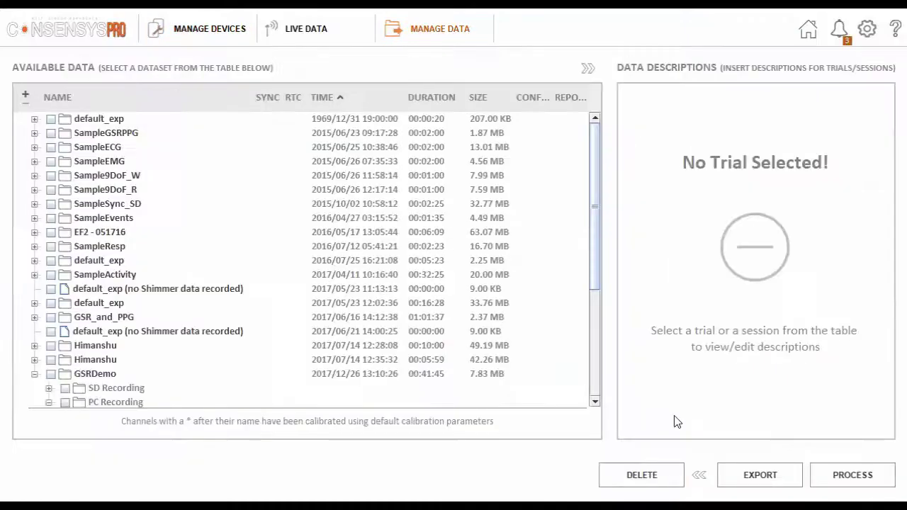
{"action": "scroll", "coordinate": [390, 311], "scroll_direction": "down", "scroll_amount": 3}
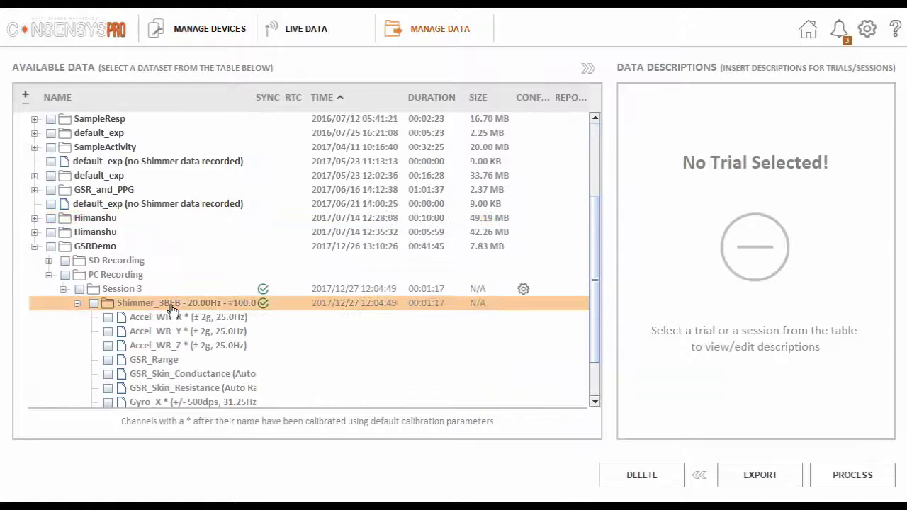
{"action": "left_click", "coordinate": [49, 276]}
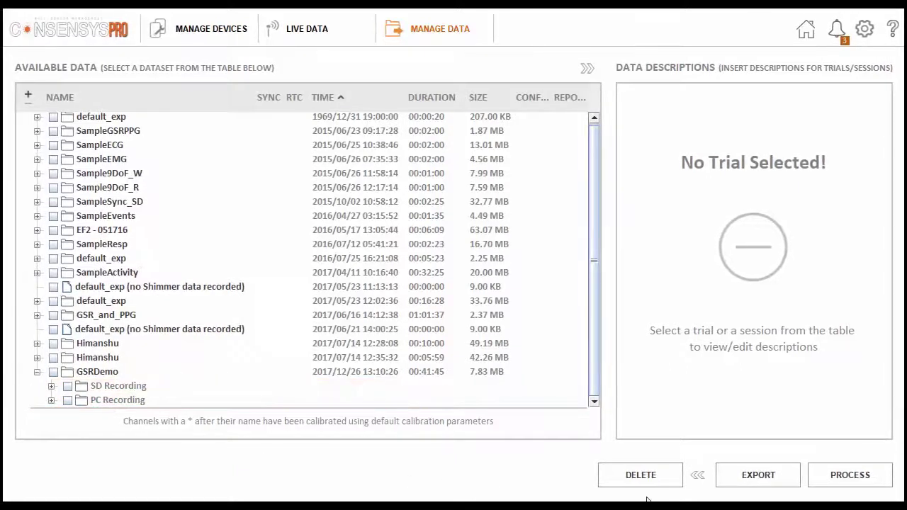
{"action": "left_click", "coordinate": [696, 480]}
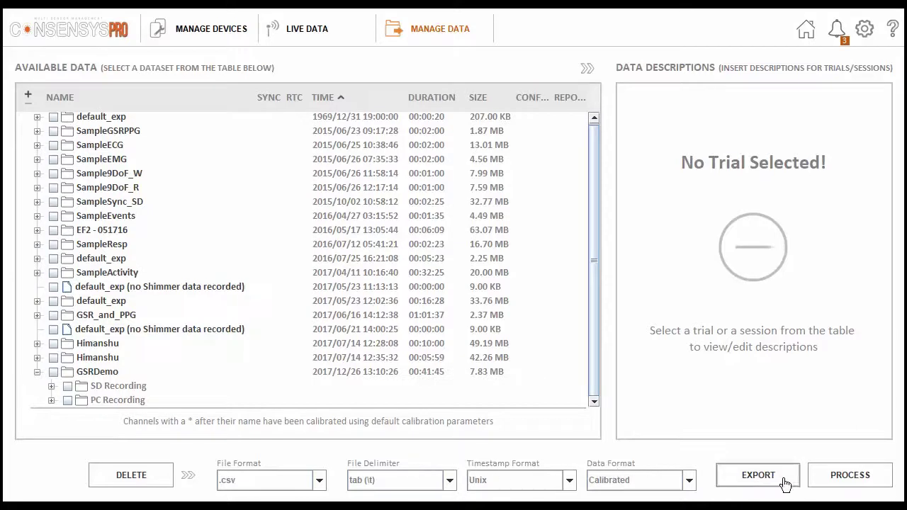
Select GSRDemo with both its PC and SD recordings for processing
{"action": "left_click", "coordinate": [847, 480]}
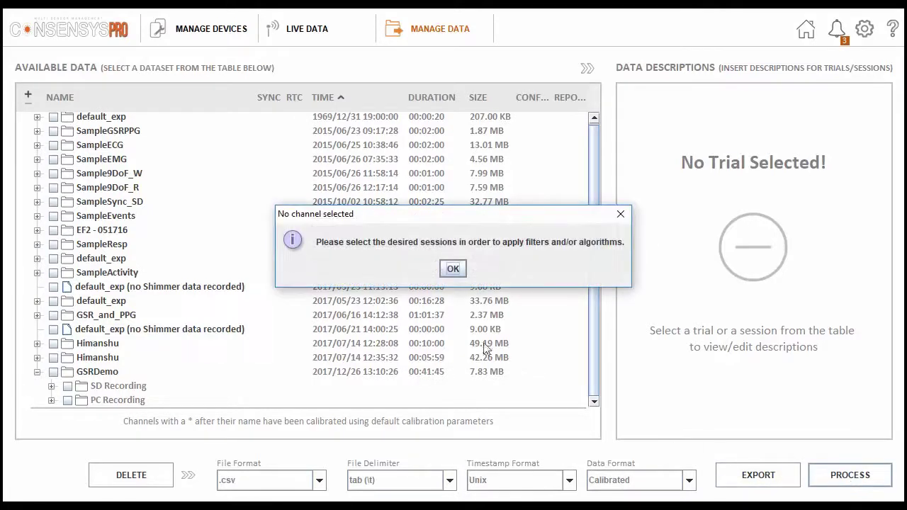
{"action": "left_click", "coordinate": [452, 268]}
{"action": "left_click", "coordinate": [326, 300]}
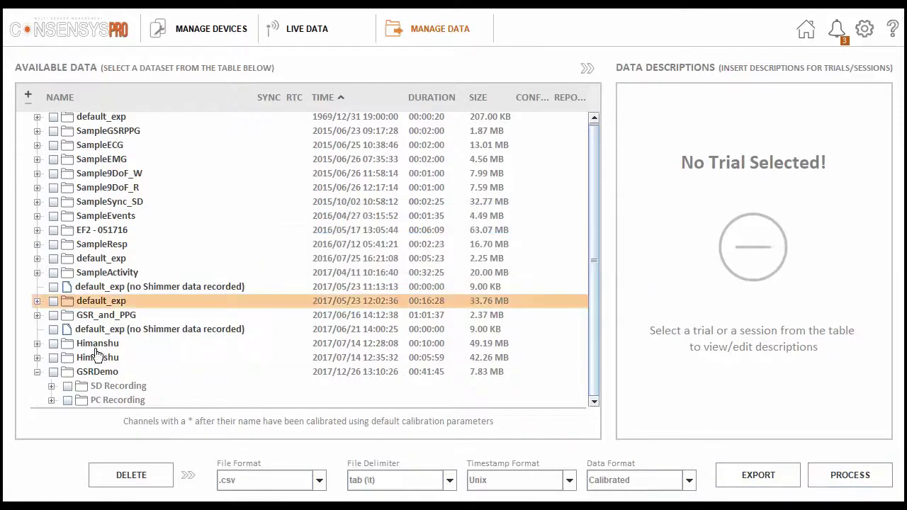
{"action": "left_click", "coordinate": [54, 371]}
{"action": "left_click", "coordinate": [847, 476]}
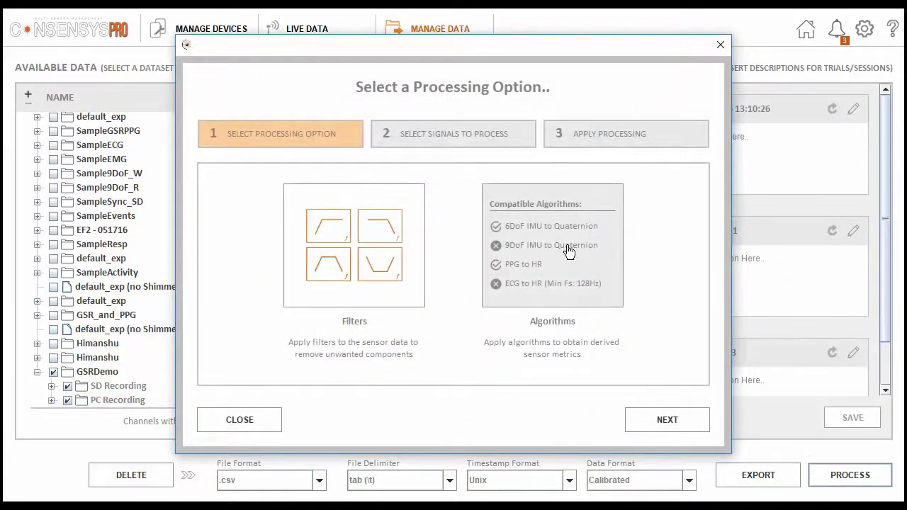
{"action": "left_click", "coordinate": [239, 420]}
{"action": "left_click", "coordinate": [121, 401]}
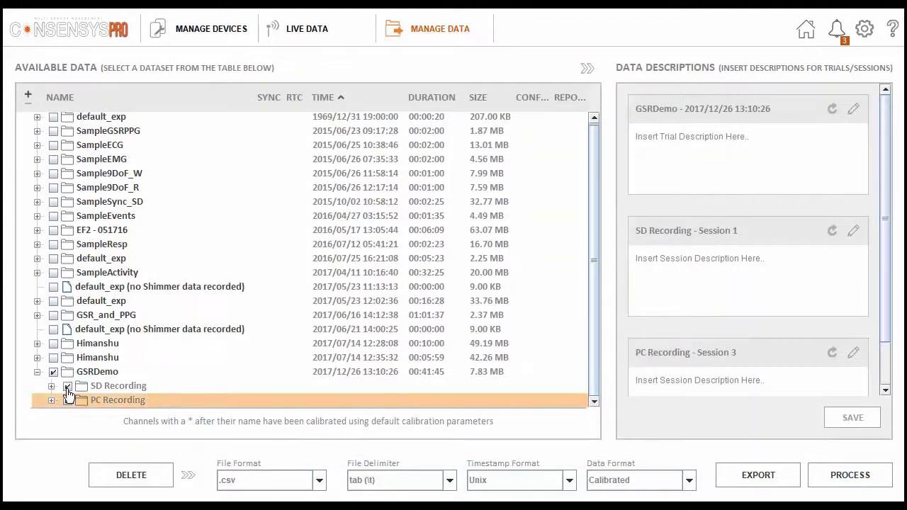
{"action": "left_click", "coordinate": [68, 398]}
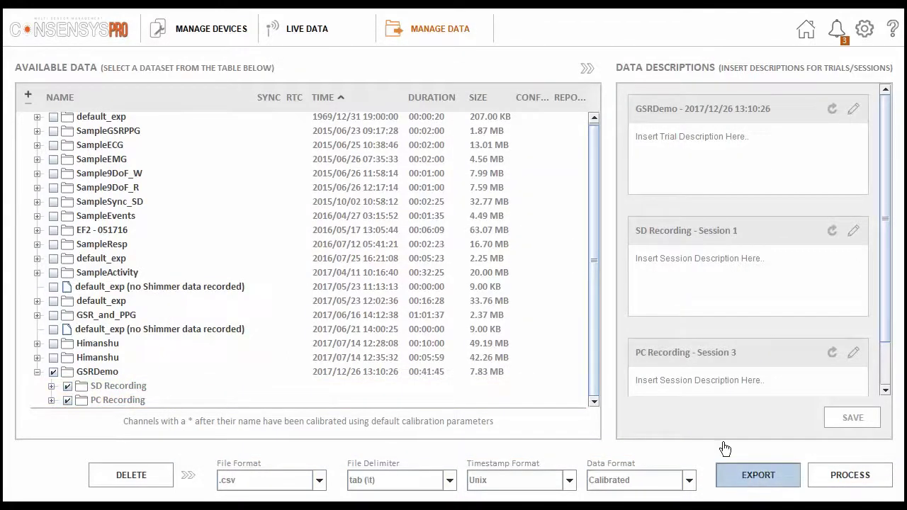
Export the sessions as CSV to desktop folder 2017-12-26_13.10.26_GSRDemo_MultiSession and view it
{"action": "left_click", "coordinate": [721, 464]}
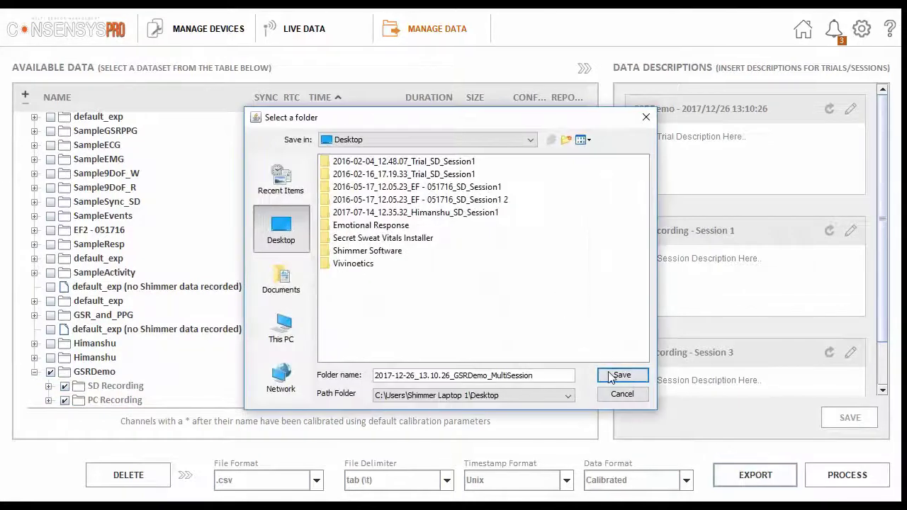
{"action": "left_click", "coordinate": [620, 376]}
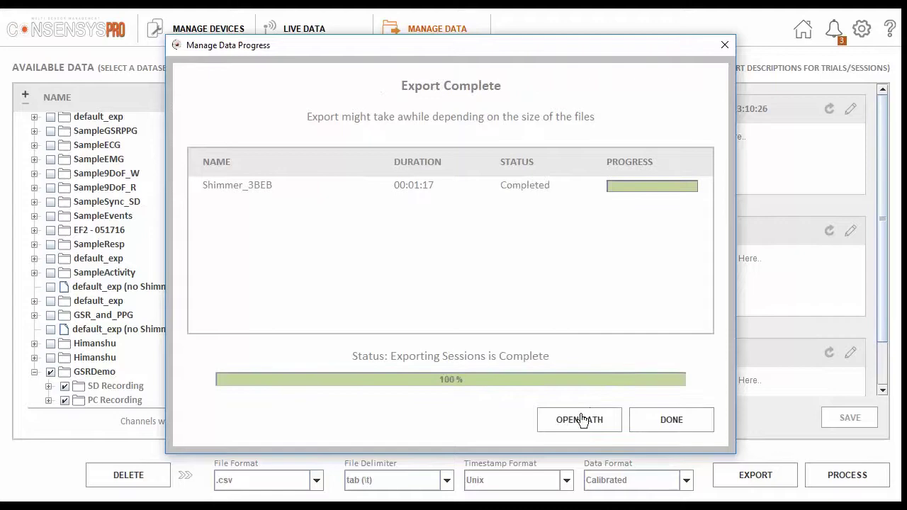
{"action": "left_click", "coordinate": [580, 419]}
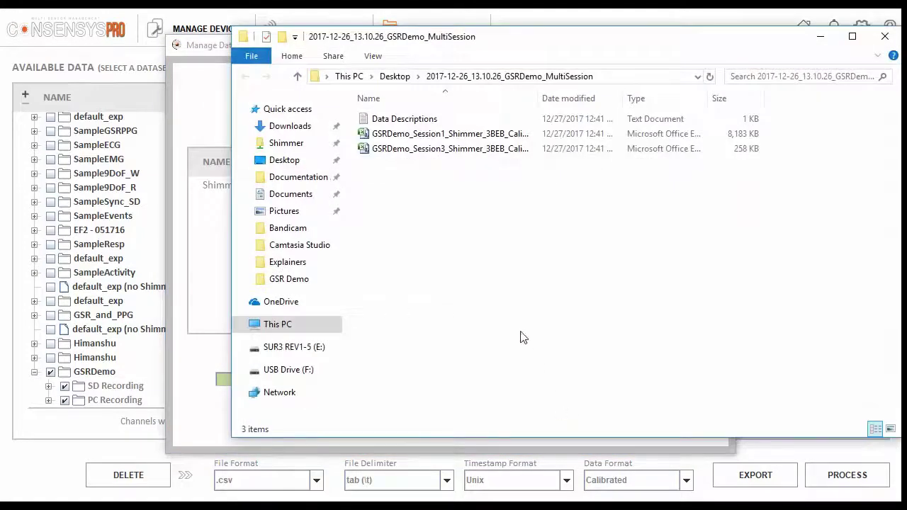